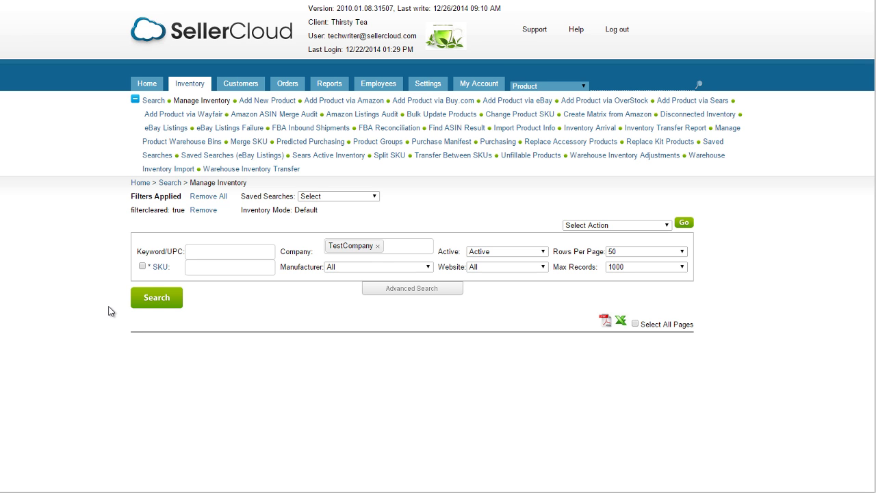
Step: Run the TestCompany active inventory search and review the listed products, e.g. Green Dress - Lace
click(157, 303)
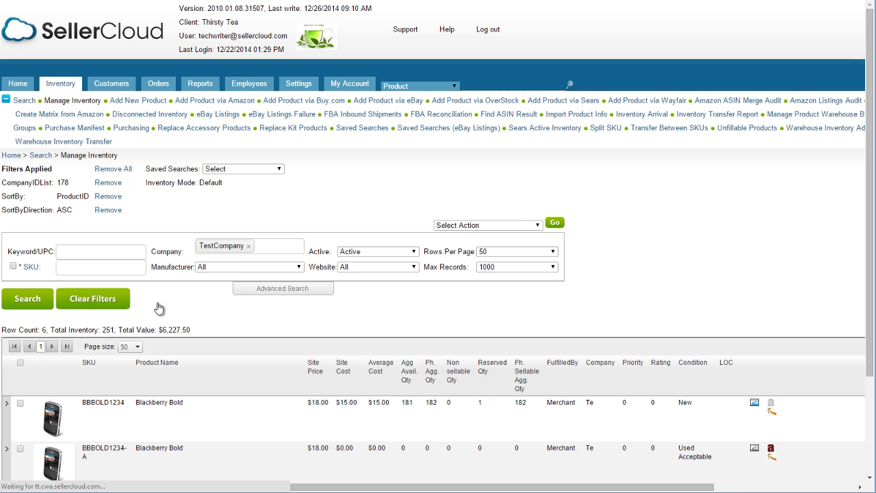
scroll(158, 307, down, 3)
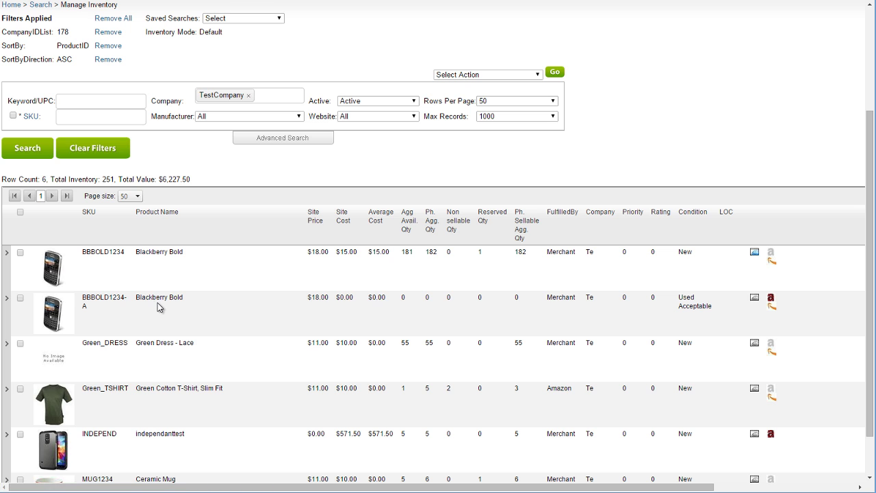
scroll(158, 307, down, 1)
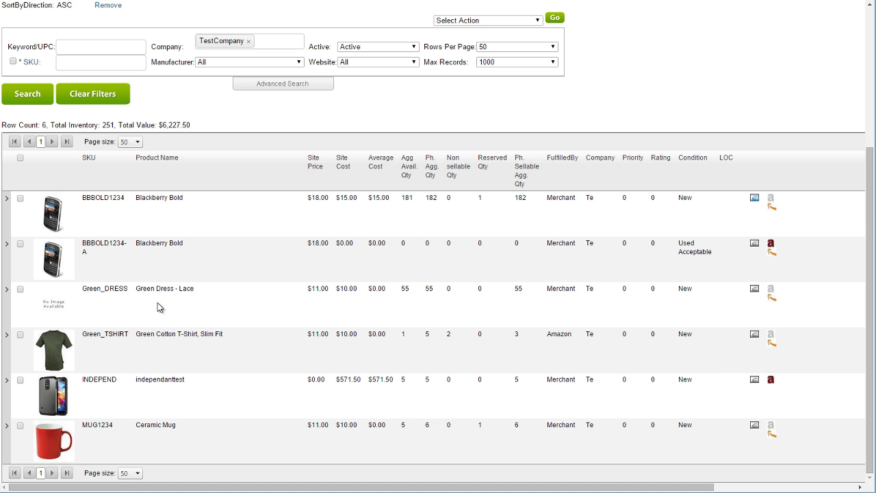
triple_click(167, 292)
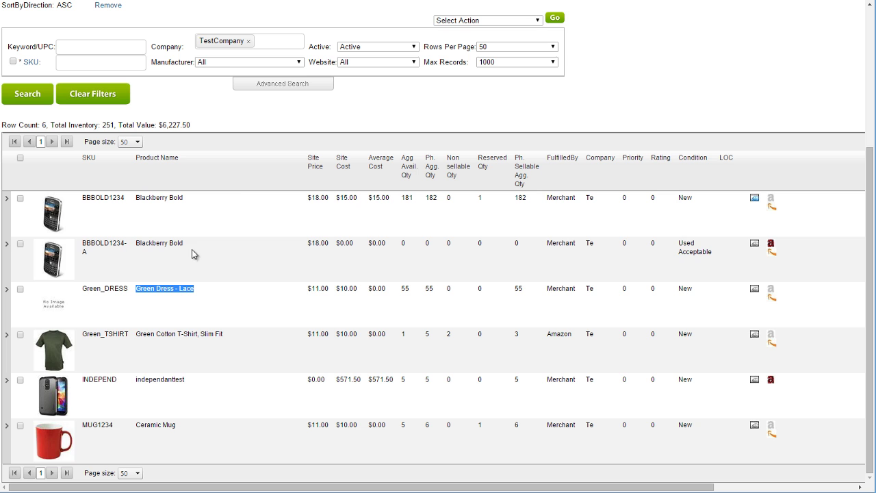
Step: Limit the search to Non Shadow Only products and rerun it, giving 6 products and 251 units
click(290, 85)
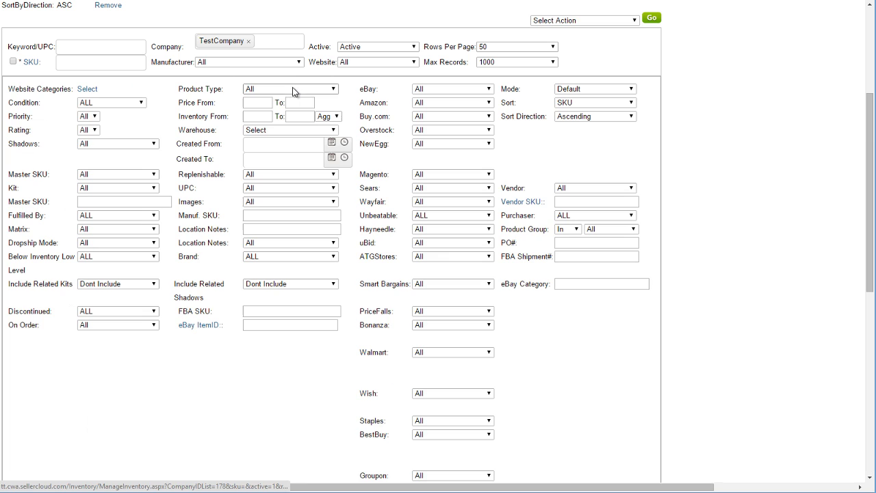
click(141, 147)
click(133, 171)
scroll(134, 172, down, 1)
scroll(133, 172, down, 3)
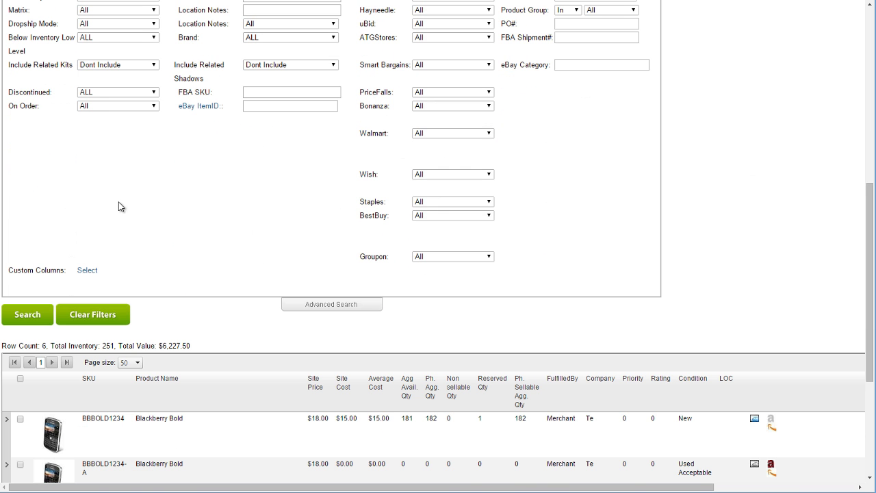
click(37, 317)
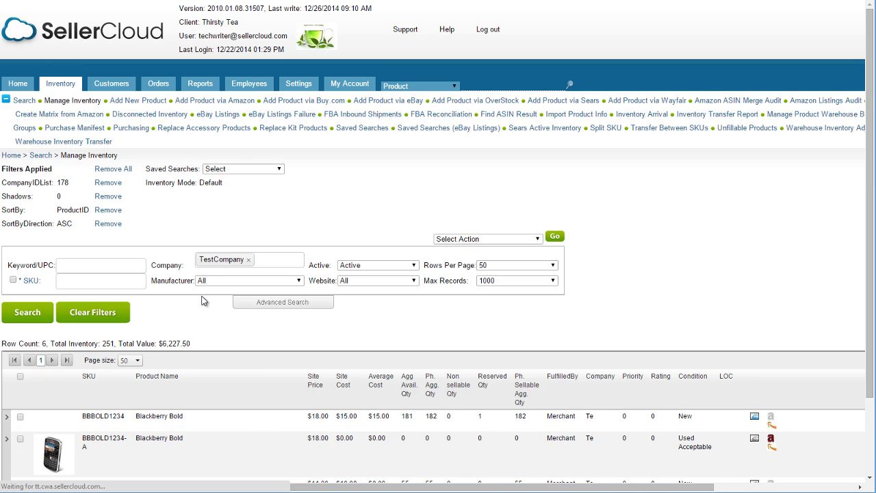
scroll(202, 302, down, 3)
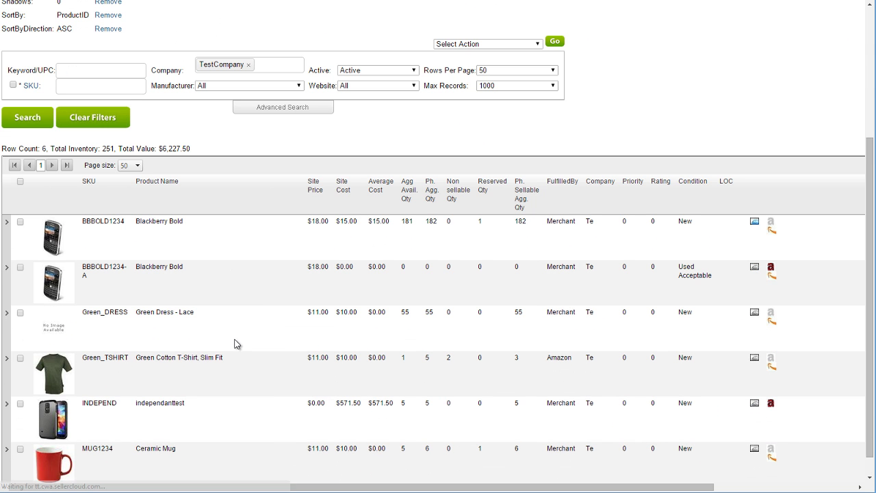
scroll(235, 344, down, 1)
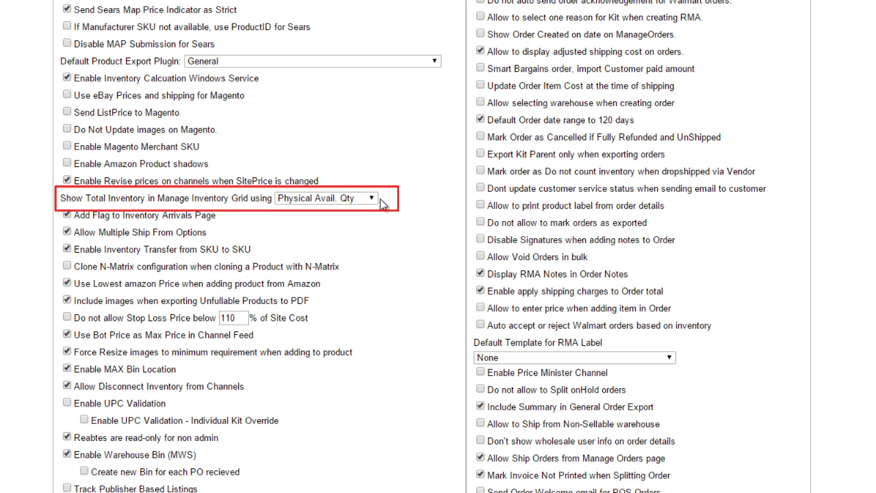
Step: Check the Show Total Inventory and Show total cost options in Client Settings
click(376, 200)
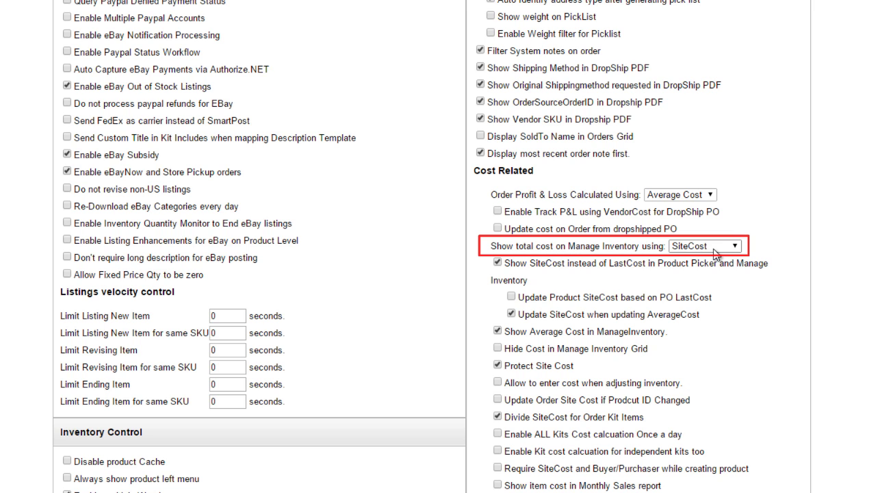
click(715, 251)
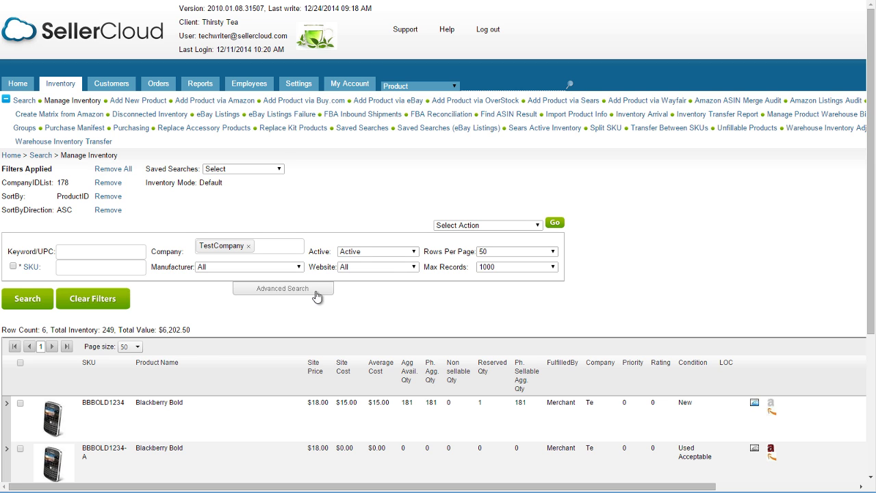
Step: Search Default Warehouse for inventory 1 to 10000, returning 5 products, 122 units, $4,302.50
click(317, 290)
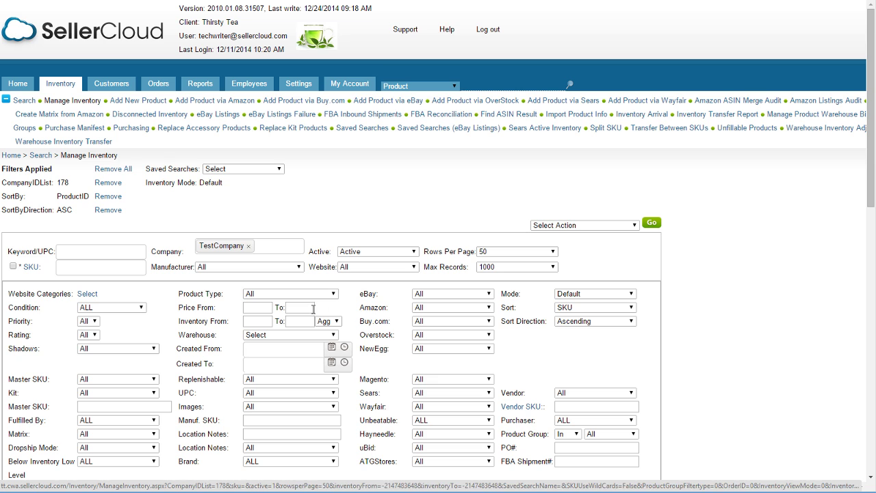
click(312, 335)
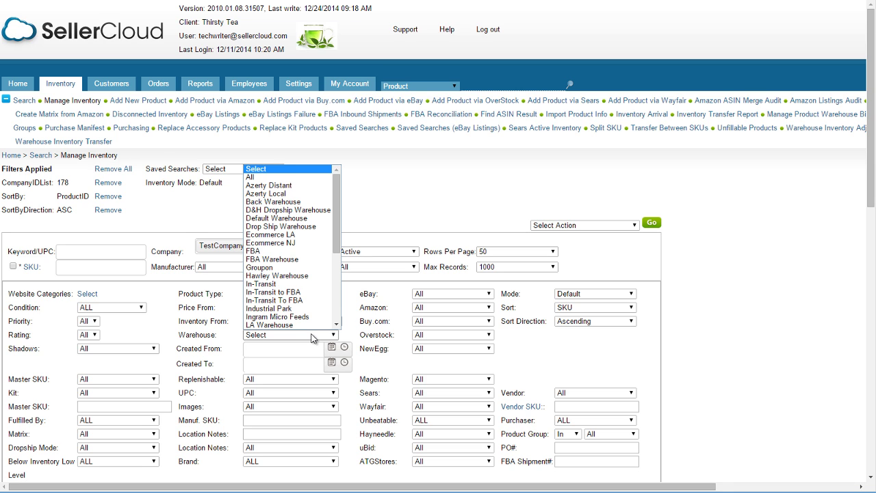
click(309, 219)
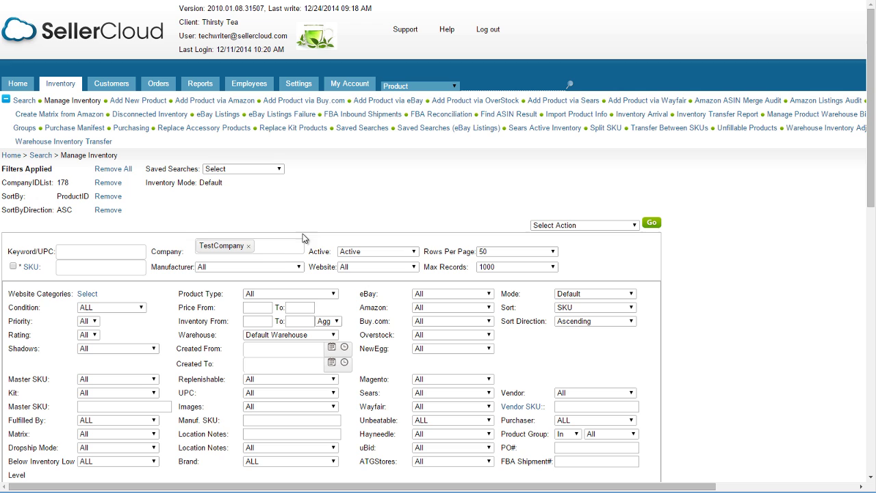
click(259, 320)
text(1)
key(Tab)
text(10000)
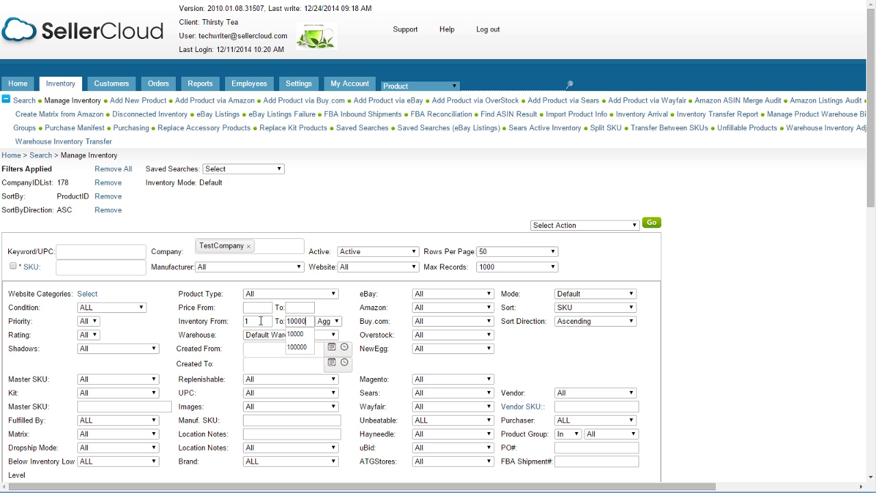
key(Escape)
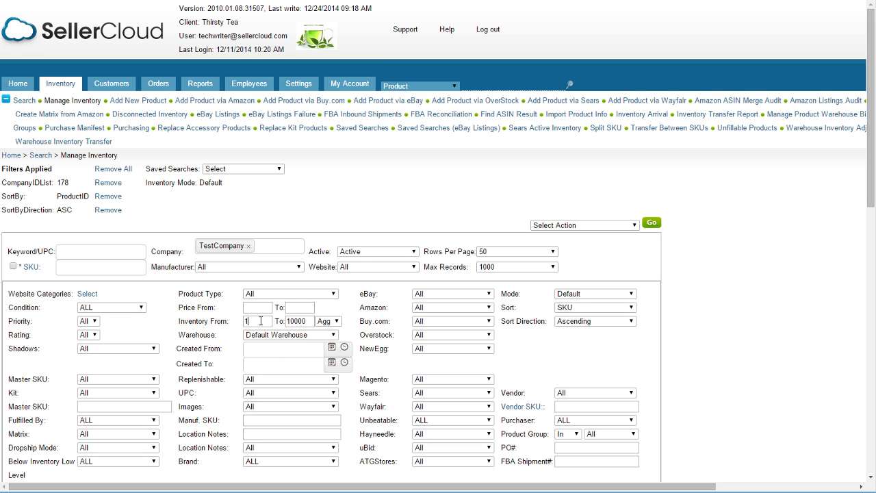
scroll(261, 322, down, 5)
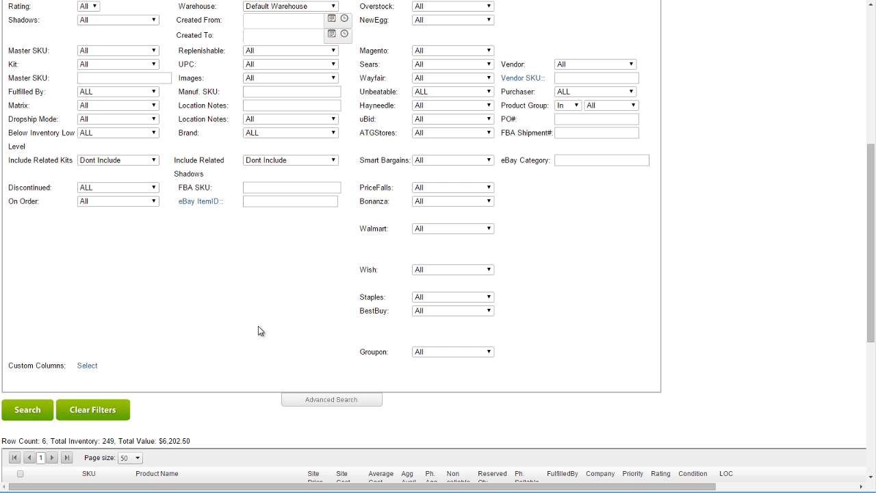
click(31, 411)
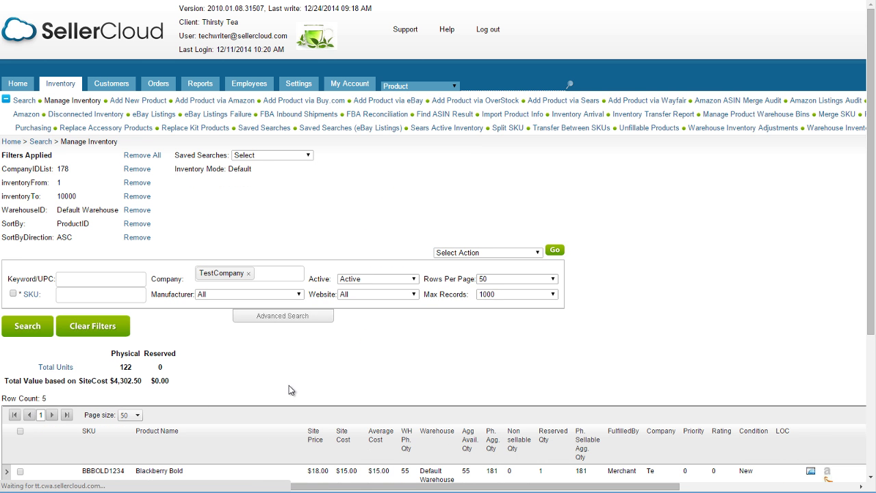
scroll(290, 389, down, 3)
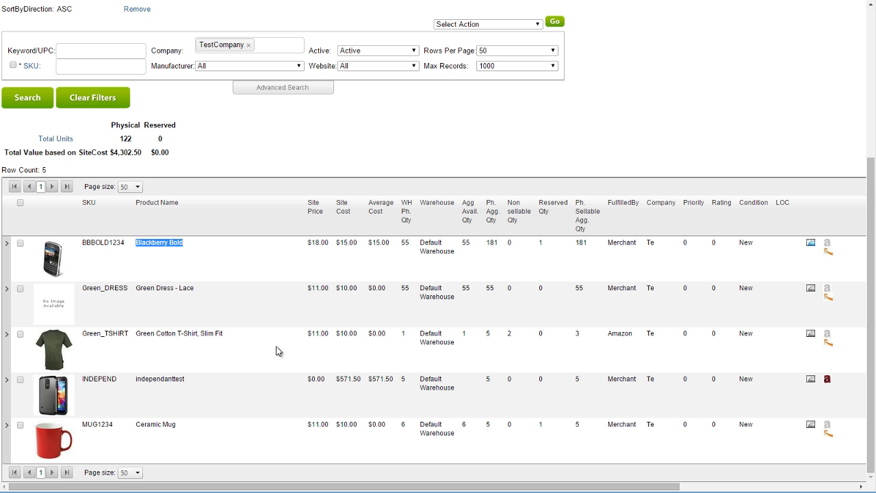
Step: Run the Product Inventory by Warehouse report for TestCompany only, totalling 122 units and $4,302.50
click(48, 141)
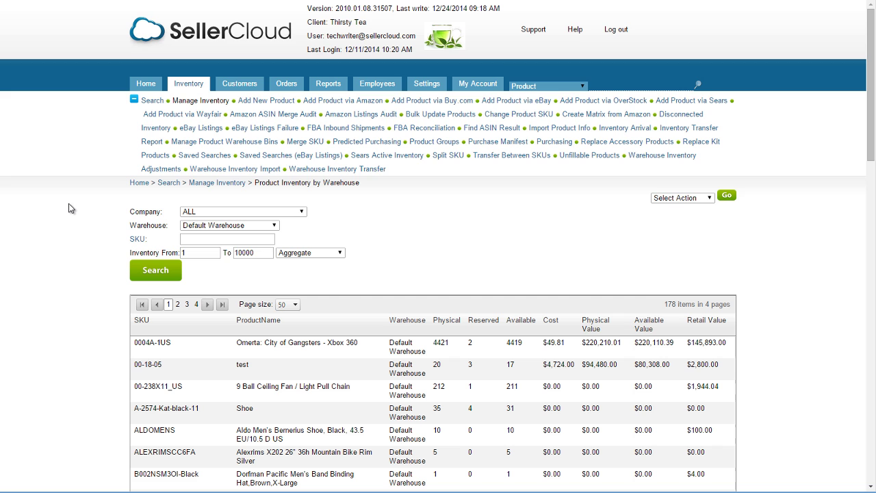
click(300, 212)
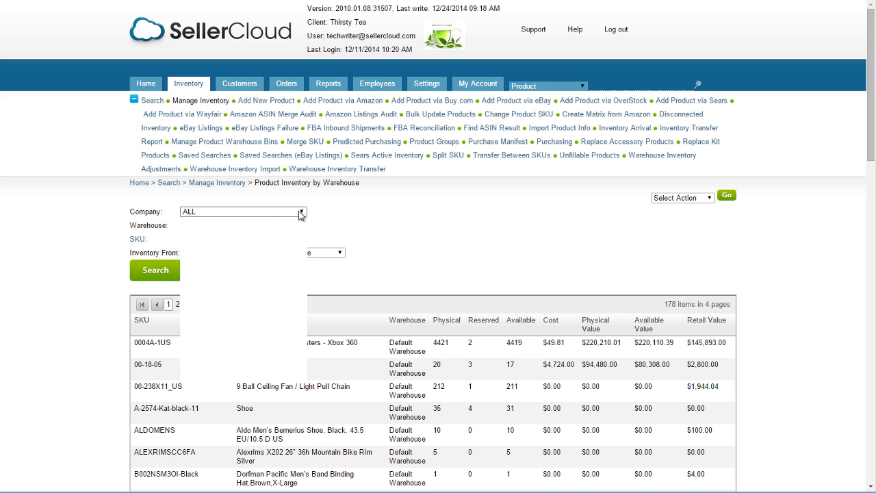
drag(303, 262, 305, 302)
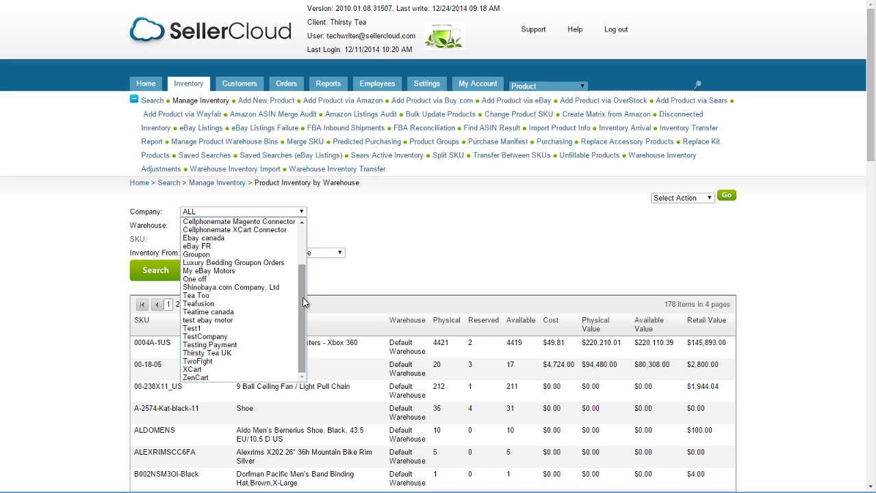
click(245, 336)
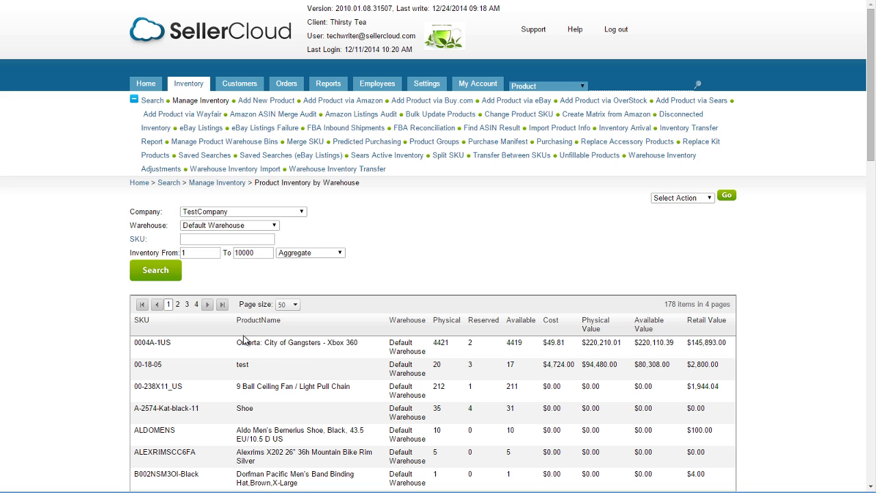
click(156, 272)
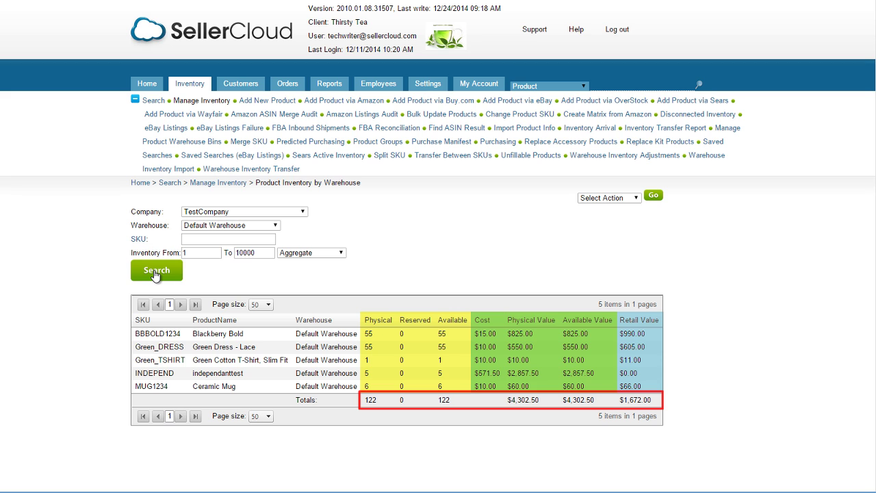
Step: Export the Product Inventory by Warehouse report to Excel via the Select Action list
click(625, 199)
click(625, 217)
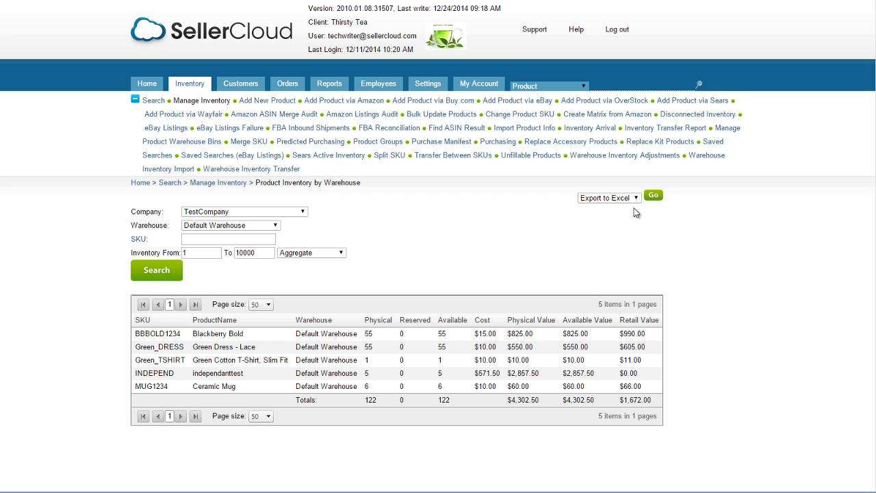
click(652, 196)
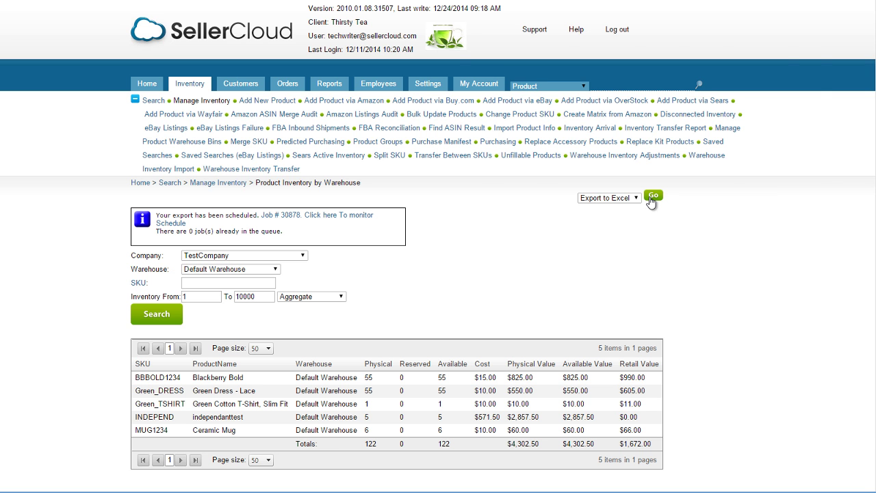